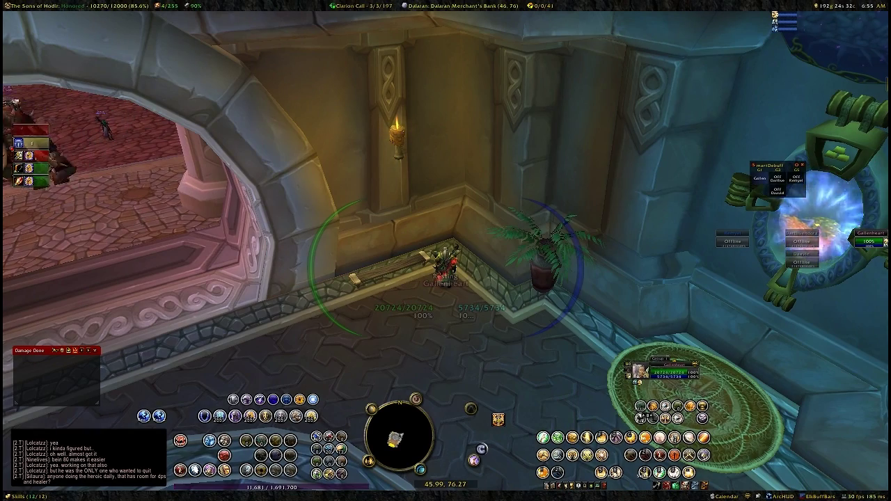
# Enter the chat command /kgpanels config to bring up the kgPanels options
pyautogui.press('Return')
pyautogui.write('/kgp')
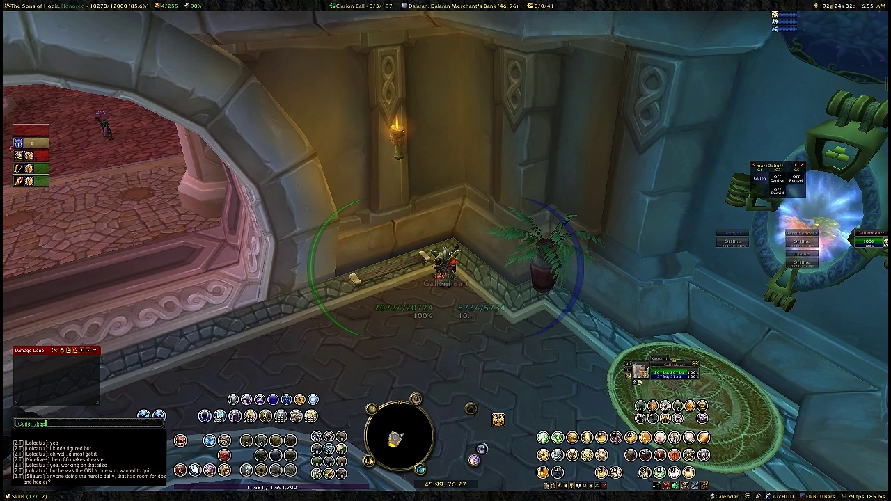
pyautogui.write('anels config')
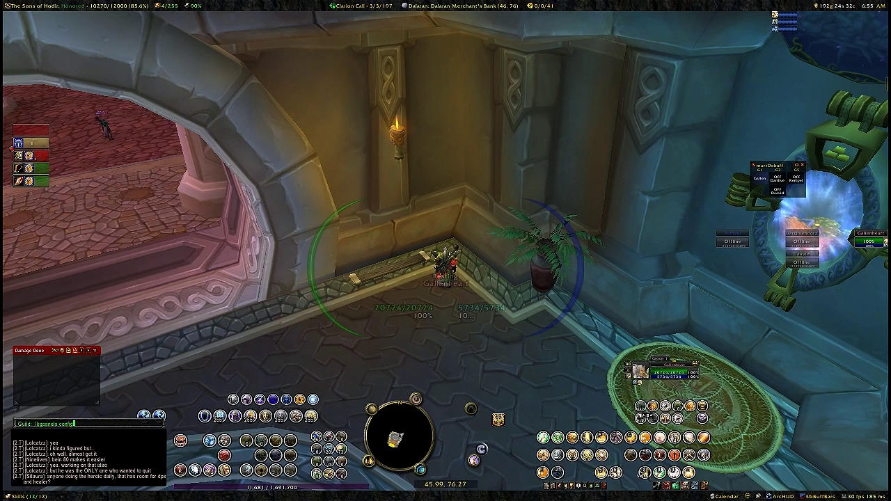
pyautogui.press('Return')
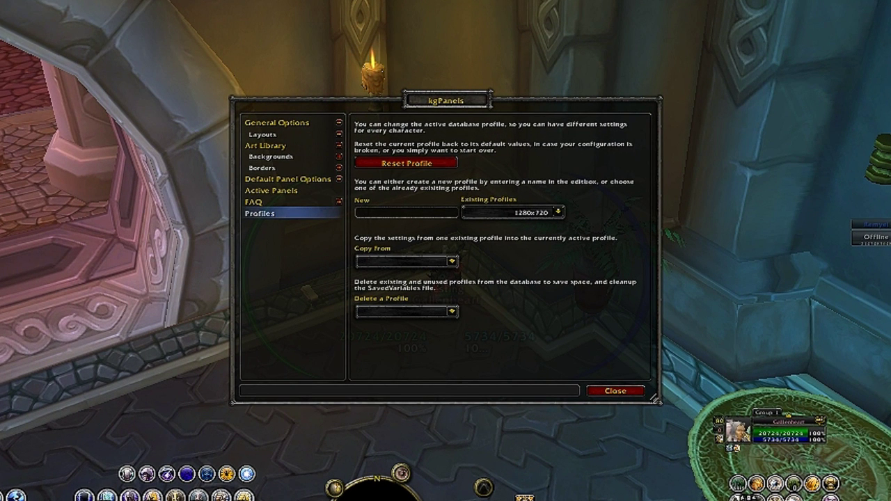
# Use Copy From on the Profiles page to copy an existing profile into the active one
pyautogui.click(452, 261)
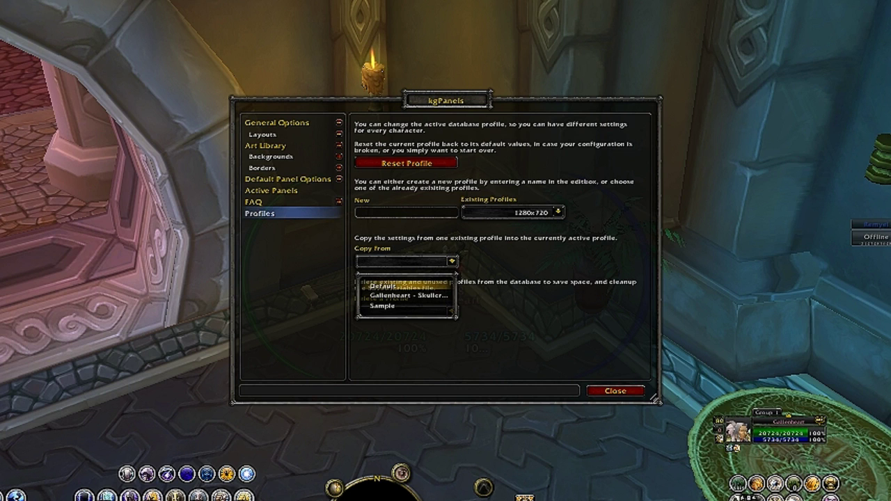
pyautogui.click(383, 285)
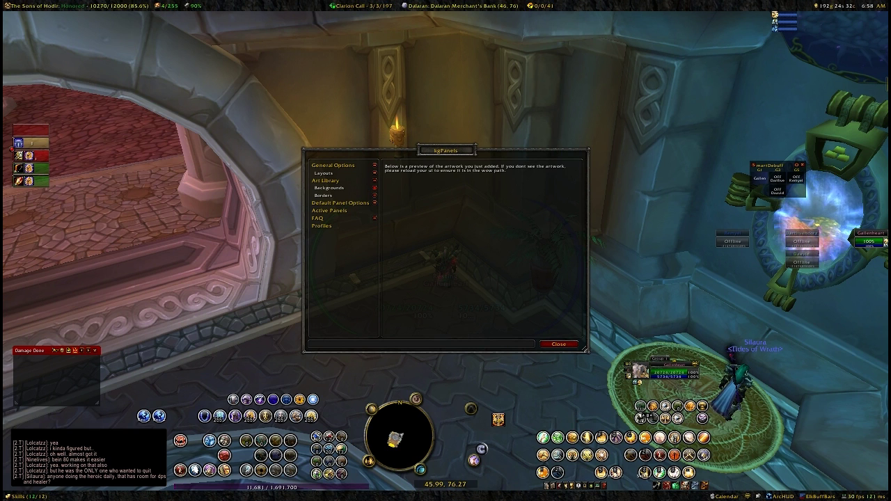
# Expand the Art Library's Backgrounds list and show the empty Add New Artwork form
pyautogui.click(329, 188)
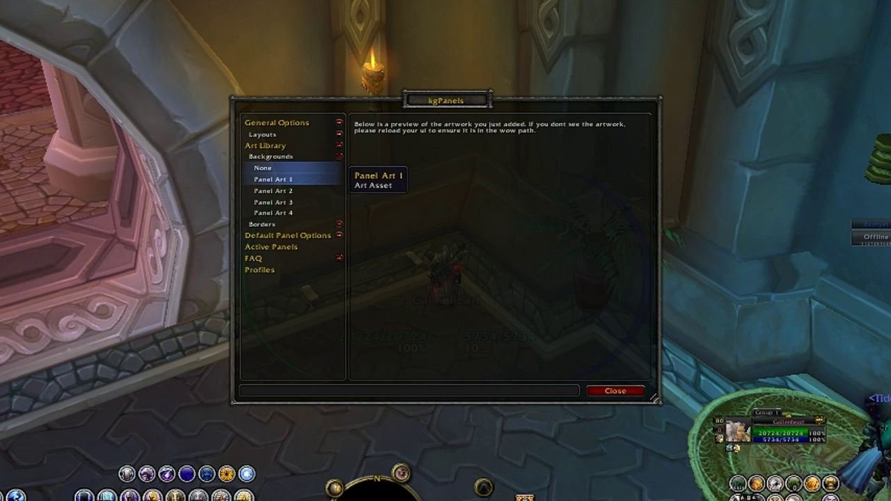
pyautogui.click(265, 146)
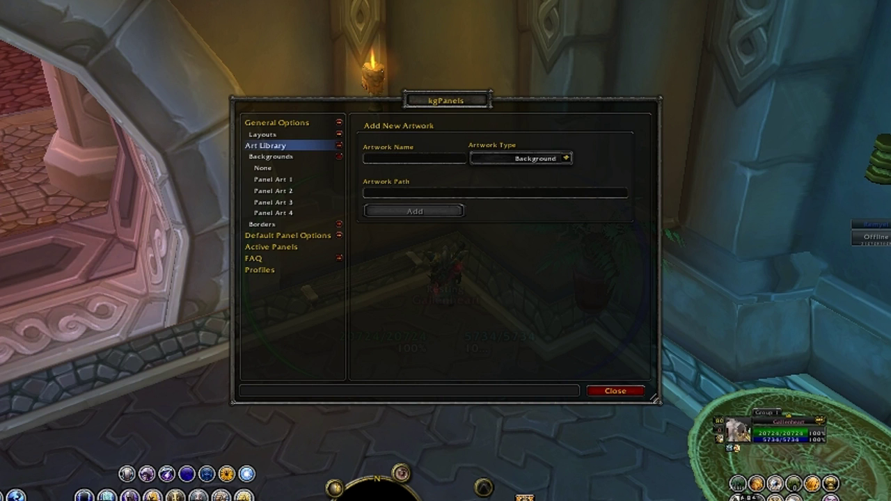
# Add background artwork 'Panel Test 1' using texture path interface\ccwowlayout\panel1.tga
pyautogui.write('Panel Test 1')
pyautogui.click(454, 159)
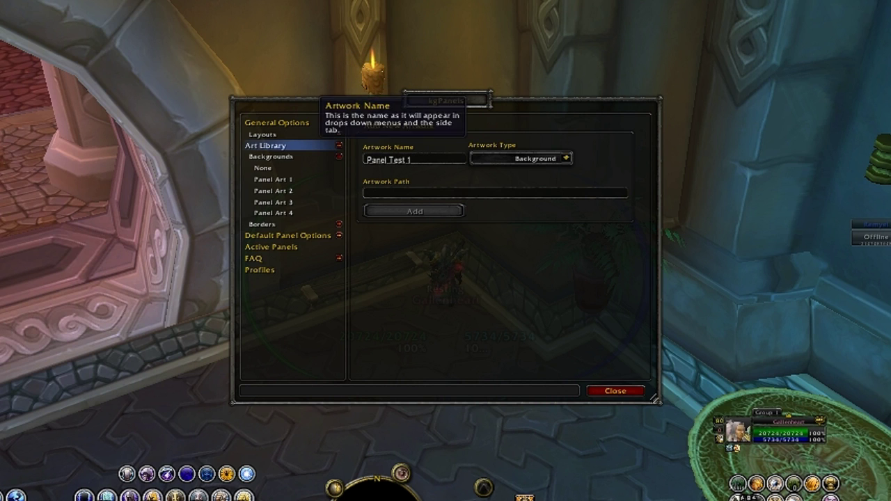
pyautogui.click(367, 193)
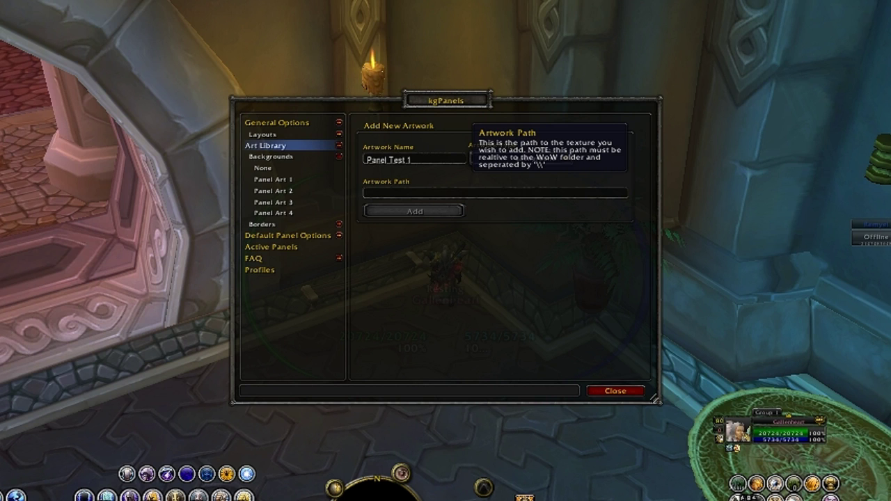
pyautogui.write('I\\interfa')
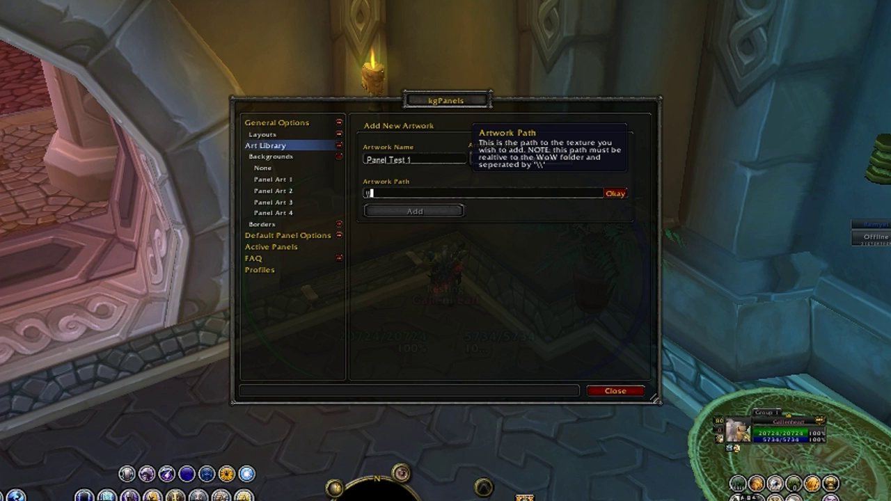
pyautogui.write('ce')
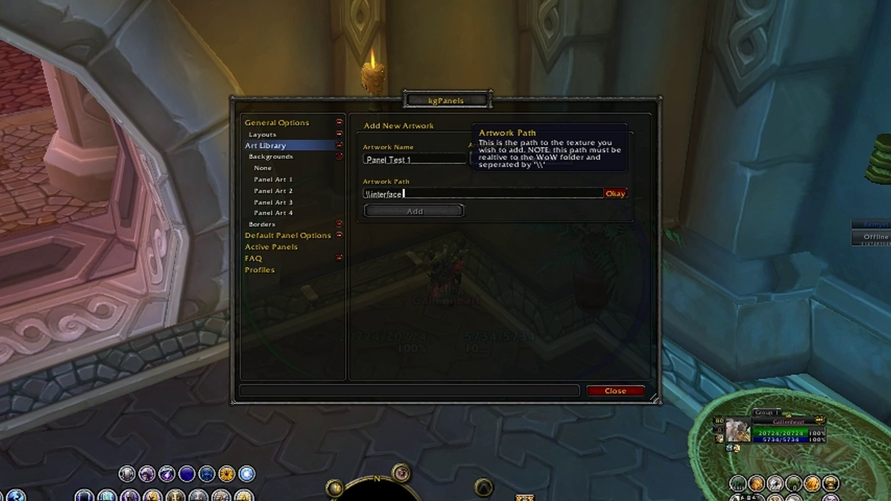
pyautogui.write('\\ccwowlayout\\panel1')
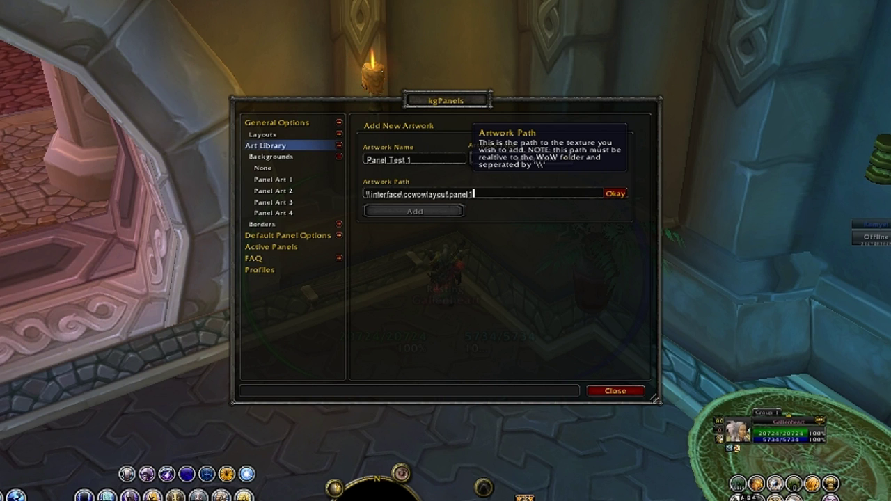
pyautogui.write('.t')
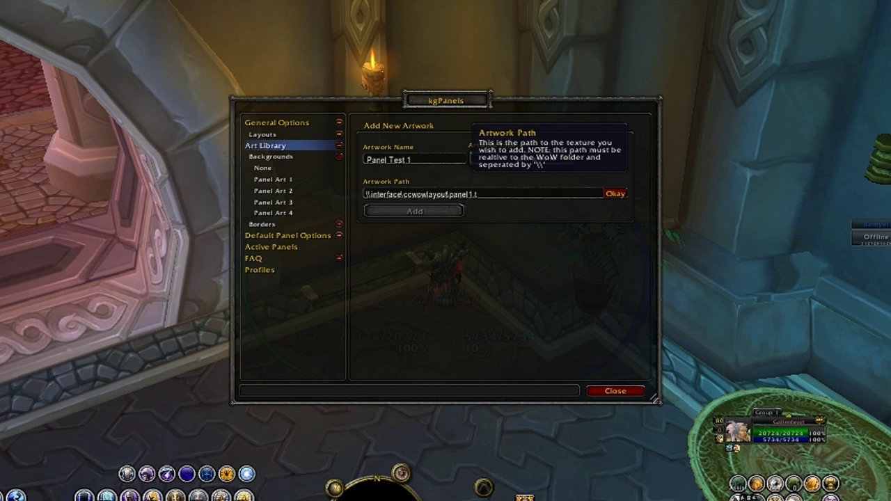
pyautogui.write('ga')
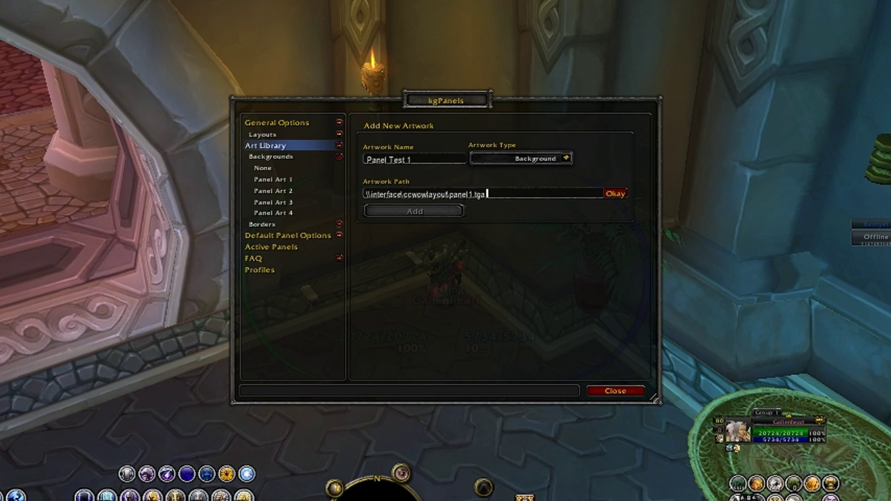
pyautogui.click(615, 194)
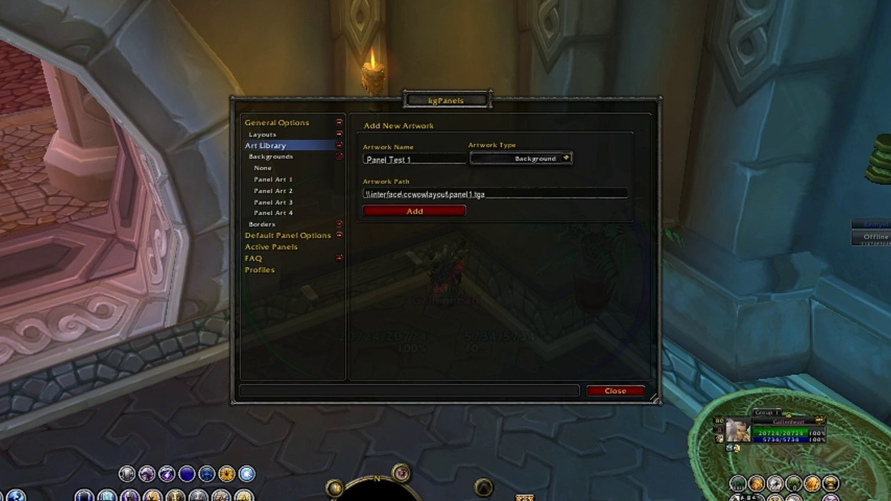
pyautogui.click(414, 211)
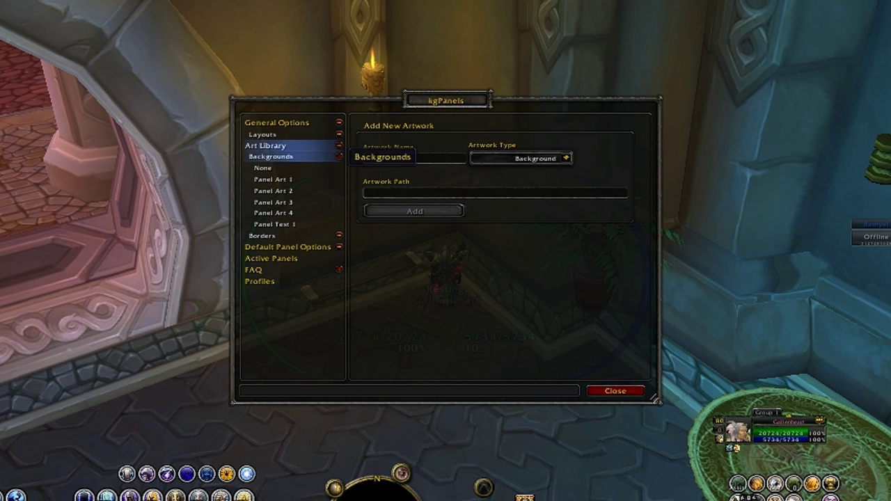
# Preview the Panel Test 1 artwork and check its texture path
pyautogui.click(279, 225)
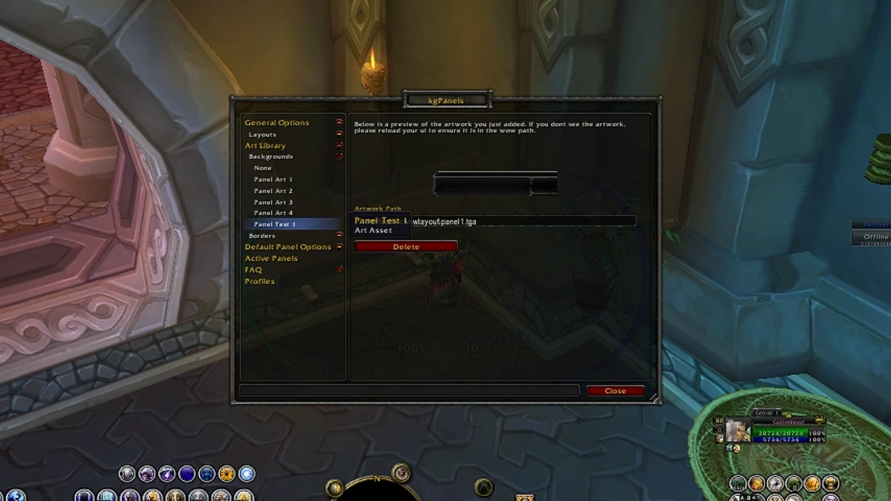
pyautogui.click(446, 220)
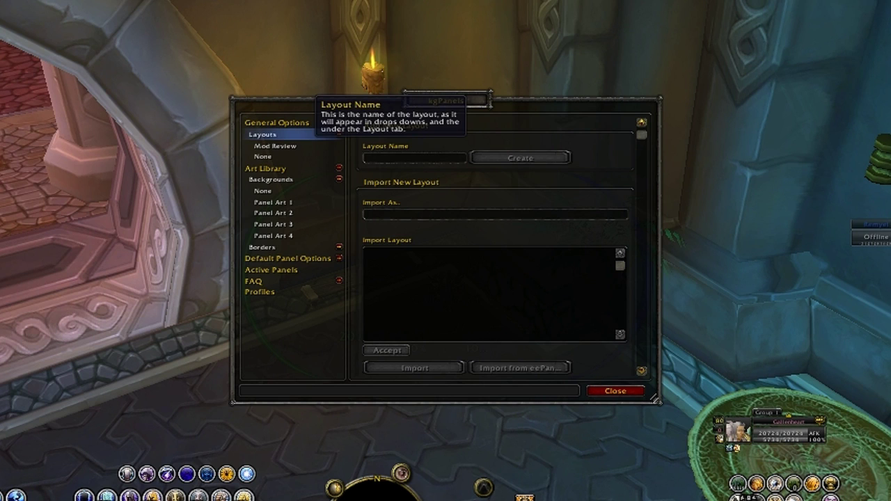
# Create a layout named 'CC Layout' and select it in the tree to make it active
pyautogui.write('Cool')
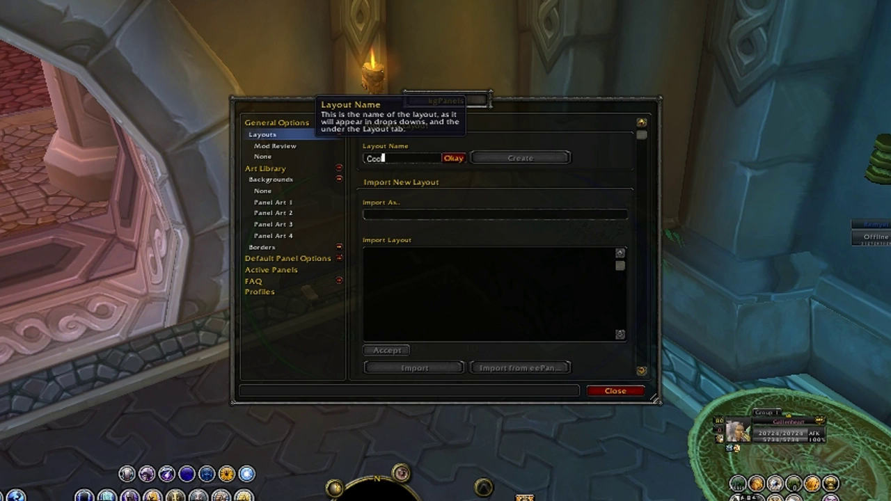
pyautogui.press('BackSpace')
pyautogui.press('BackSpace')
pyautogui.press('BackSpace')
pyautogui.press('BackSpace')
pyautogui.write('CC Layout')
pyautogui.click(453, 158)
pyautogui.click(521, 158)
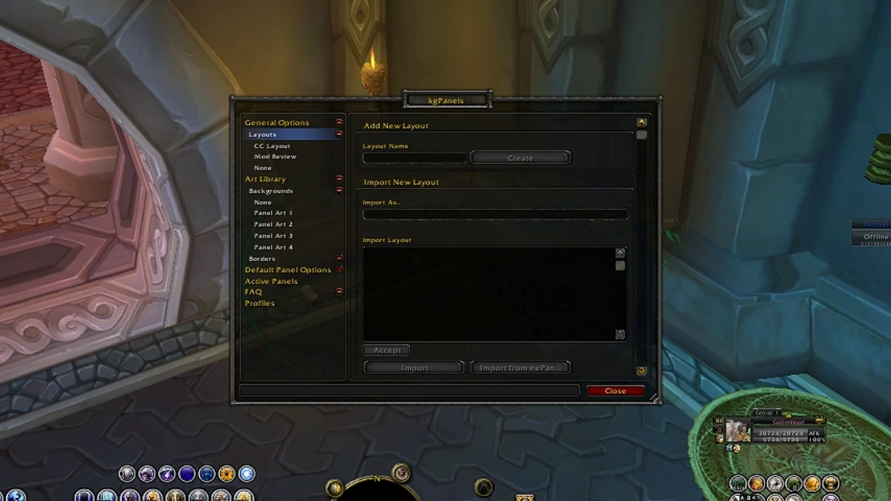
pyautogui.click(271, 146)
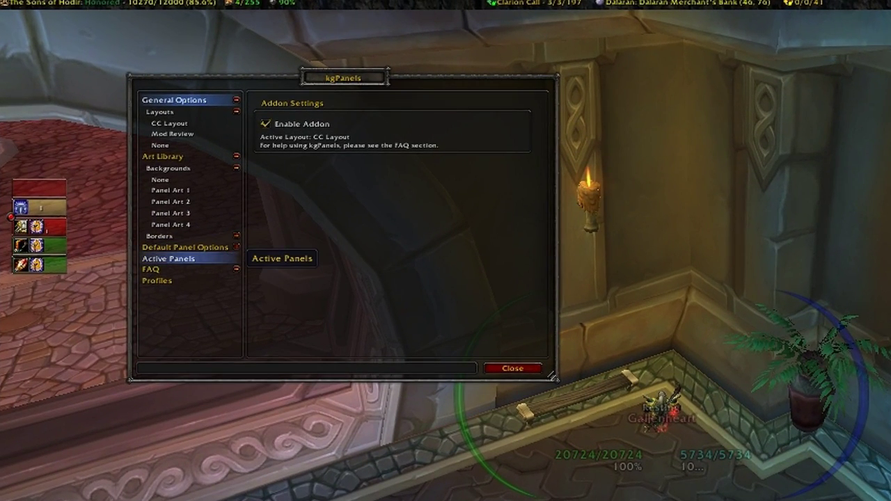
# Under Active Panels, enter 'Panel 1' as the new panel's name and confirm it
pyautogui.click(168, 258)
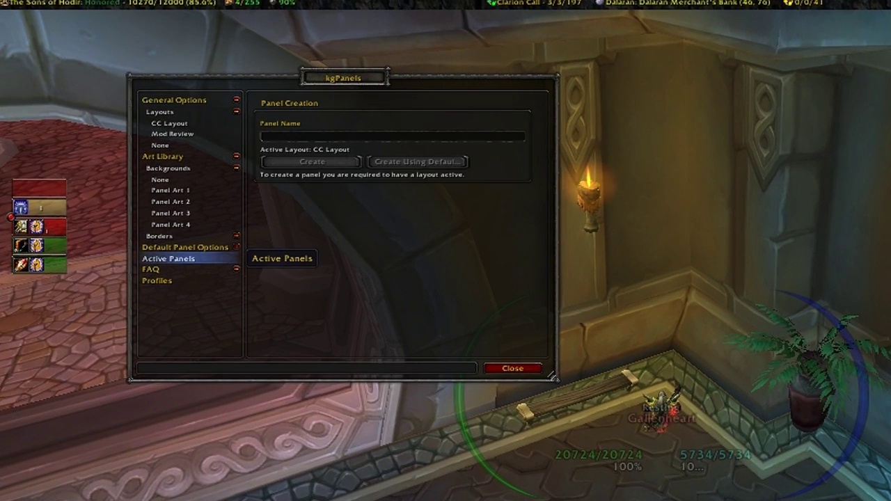
pyautogui.click(264, 136)
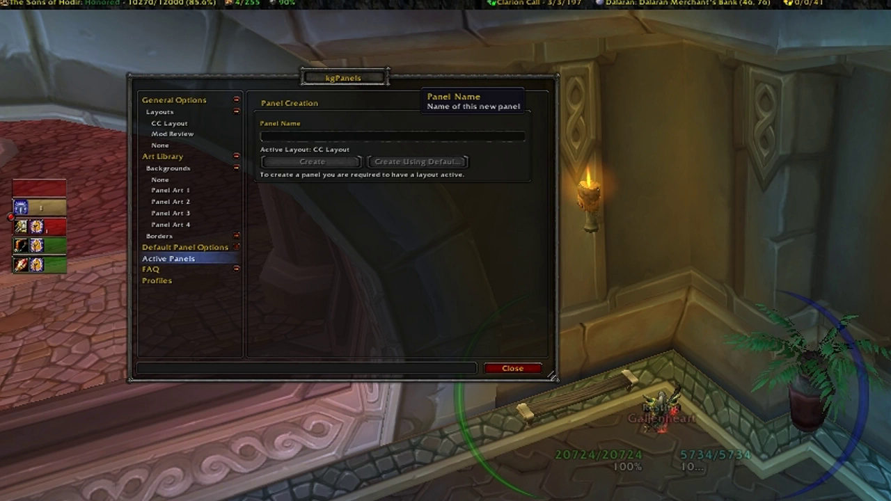
pyautogui.write('Panel ')
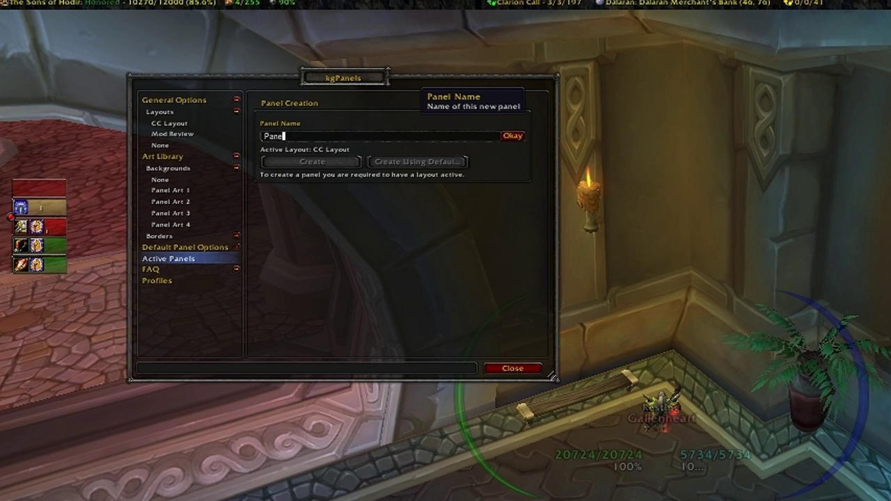
pyautogui.write('1')
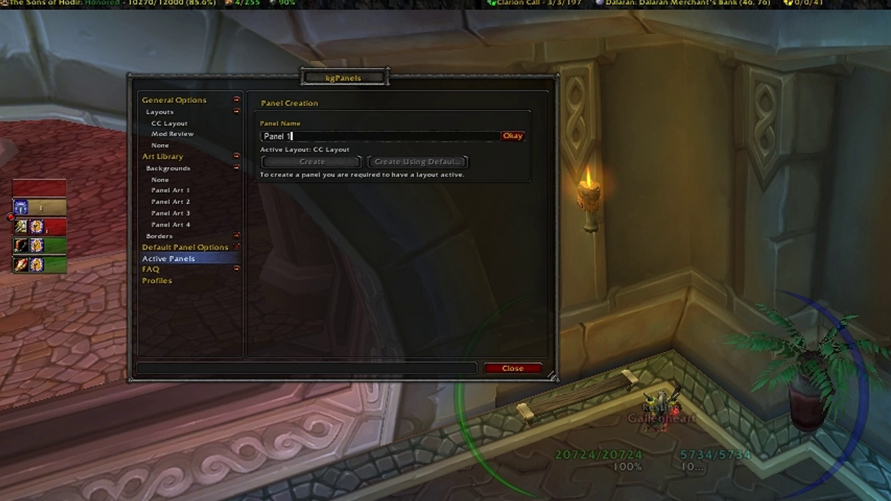
pyautogui.click(512, 136)
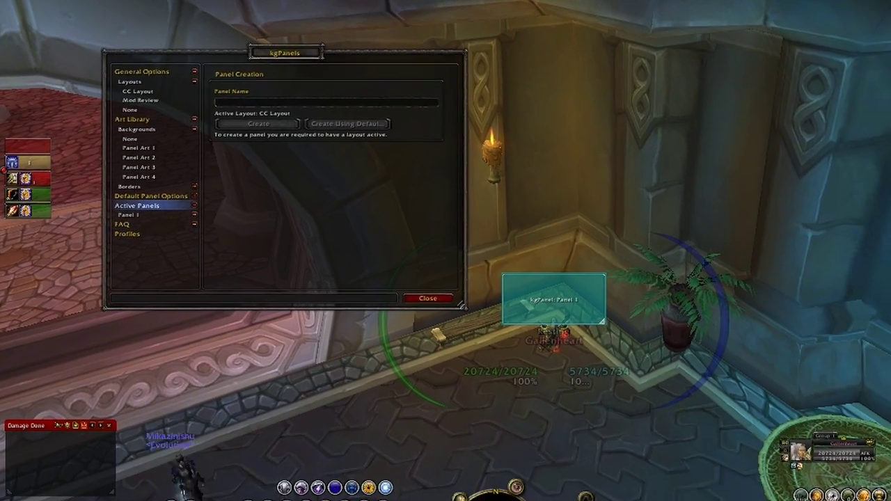
# Resize Panel 1 into a large rectangle, move it to the upper right, and open its settings
pyautogui.moveTo(604, 323); pyautogui.dragTo(804, 486)
pyautogui.moveTo(616, 356); pyautogui.dragTo(641, 155)
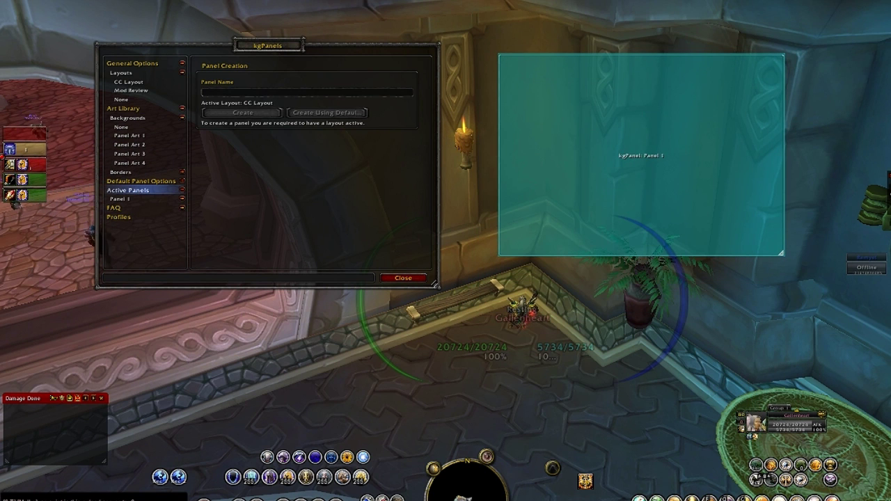
pyautogui.click(127, 190)
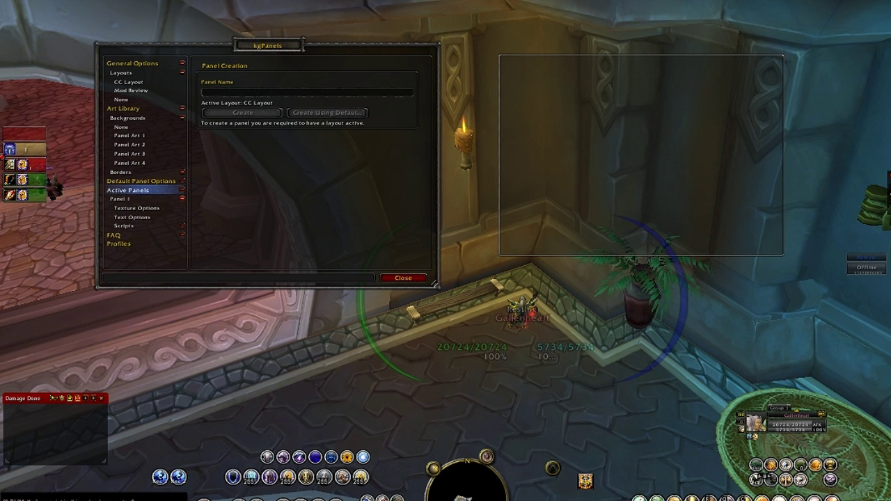
pyautogui.click(120, 199)
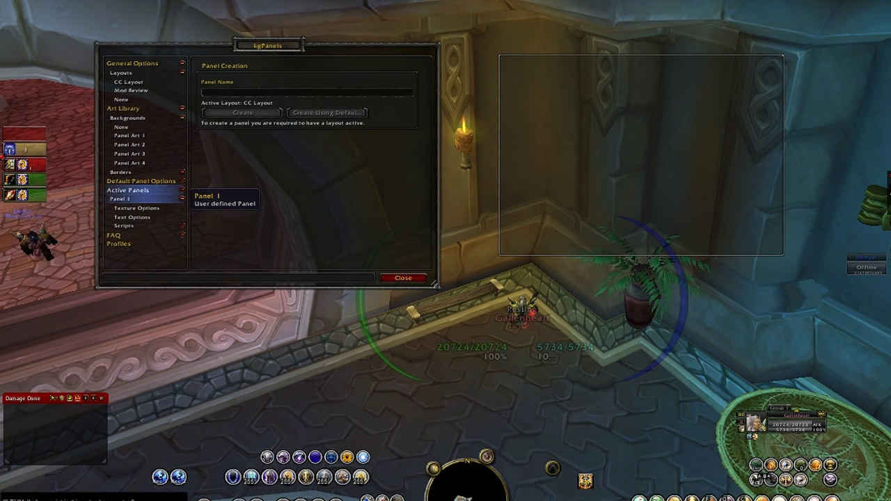
pyautogui.click(119, 199)
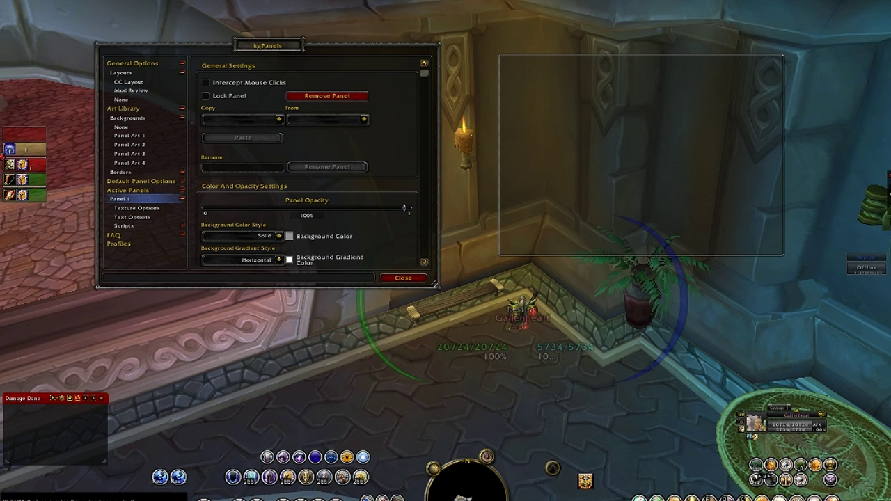
pyautogui.scroll(-5, 312, 163)
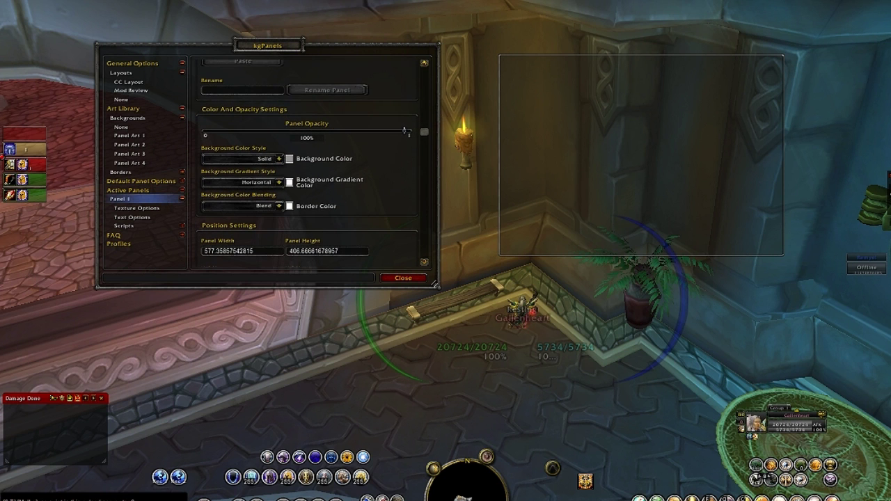
pyautogui.scroll(-1, 310, 163)
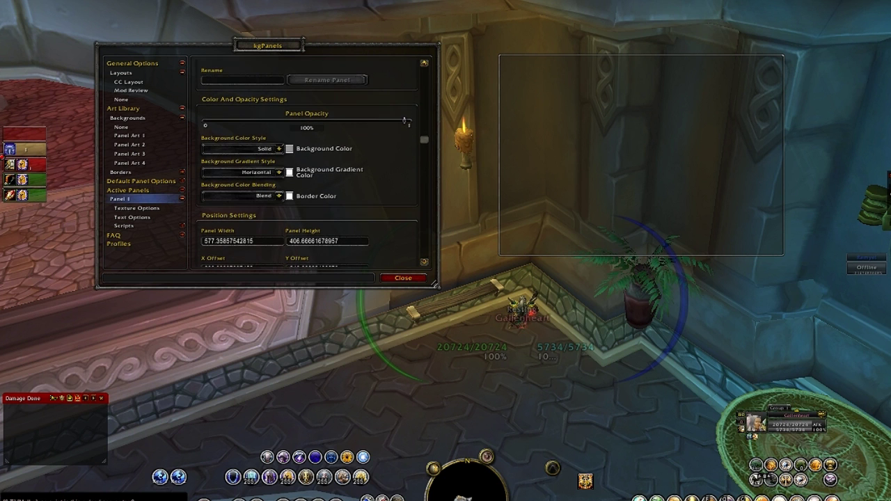
pyautogui.scroll(-3, 423, 132)
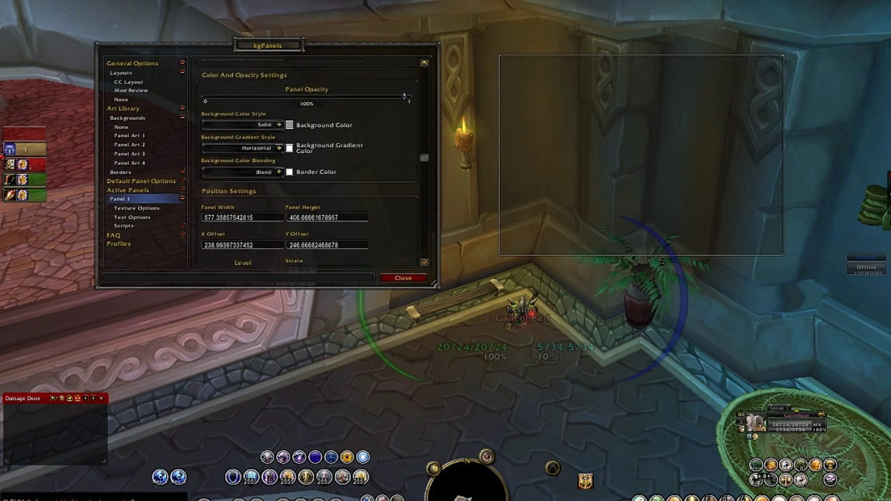
pyautogui.scroll(-4, 307, 164)
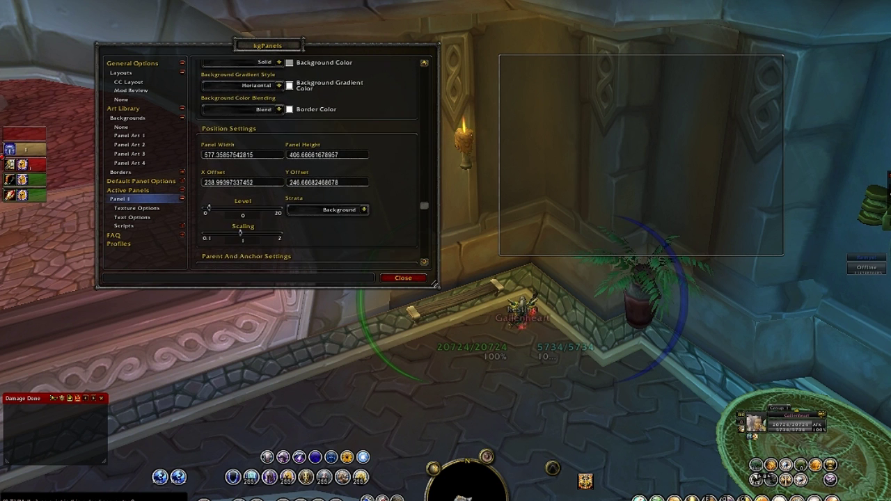
pyautogui.scroll(-3, 309, 164)
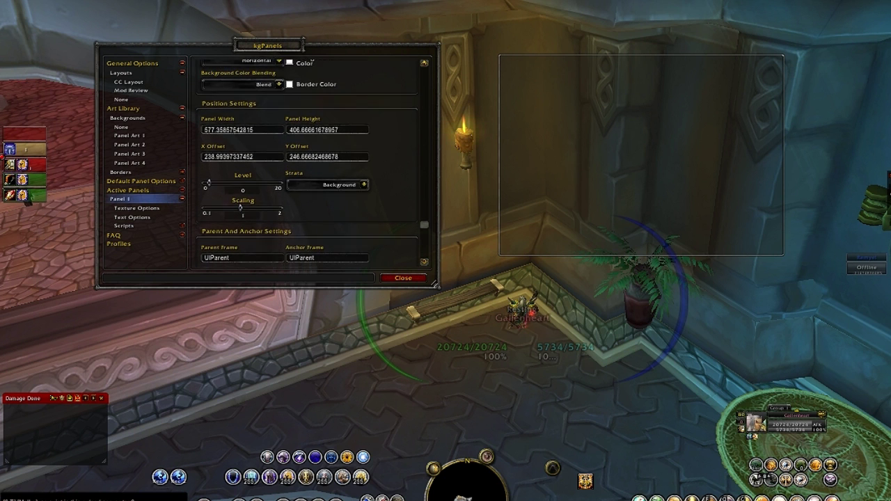
pyautogui.scroll(-2, 310, 164)
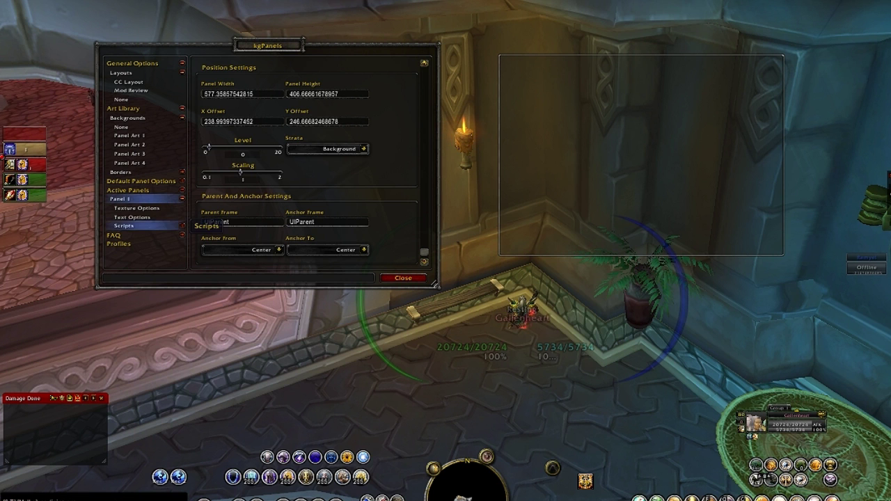
# In Panel 1's Texture Options, choose Panel Art 1 as the Background Texture Name
pyautogui.click(137, 207)
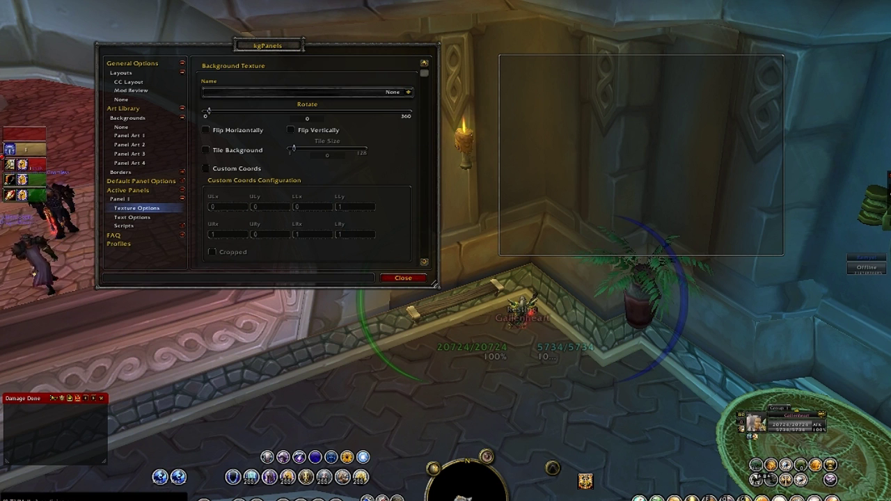
pyautogui.click(409, 92)
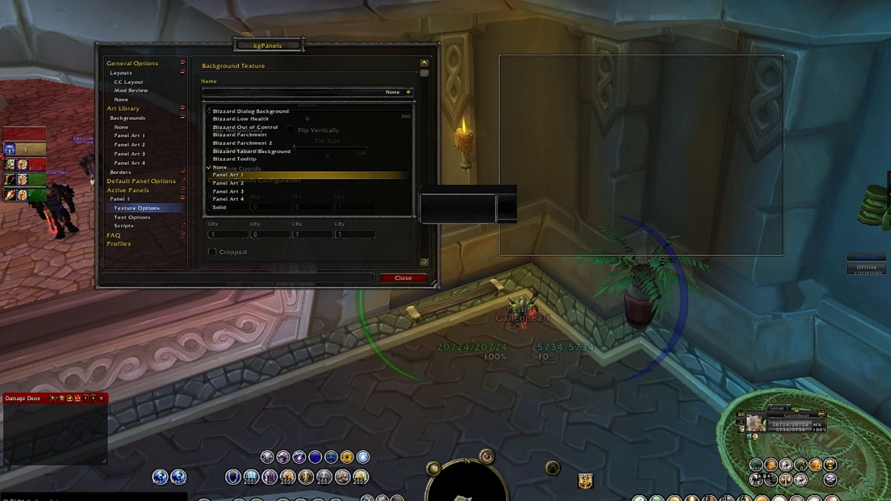
pyautogui.click(228, 175)
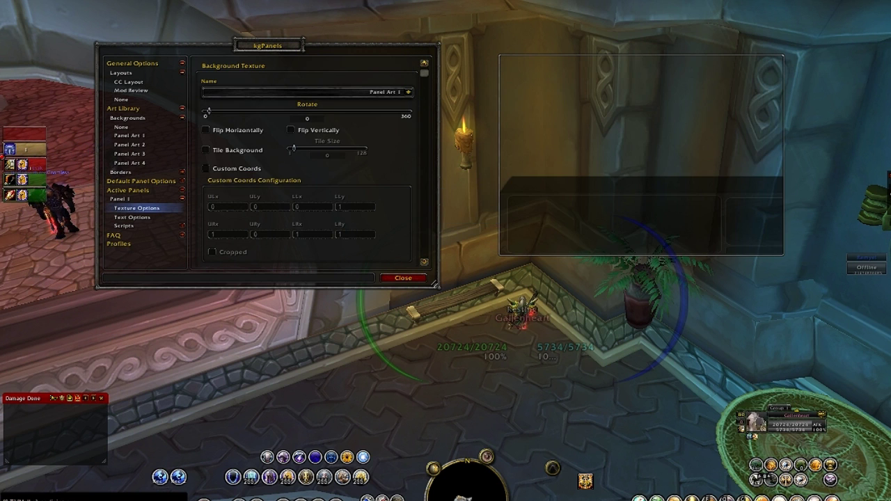